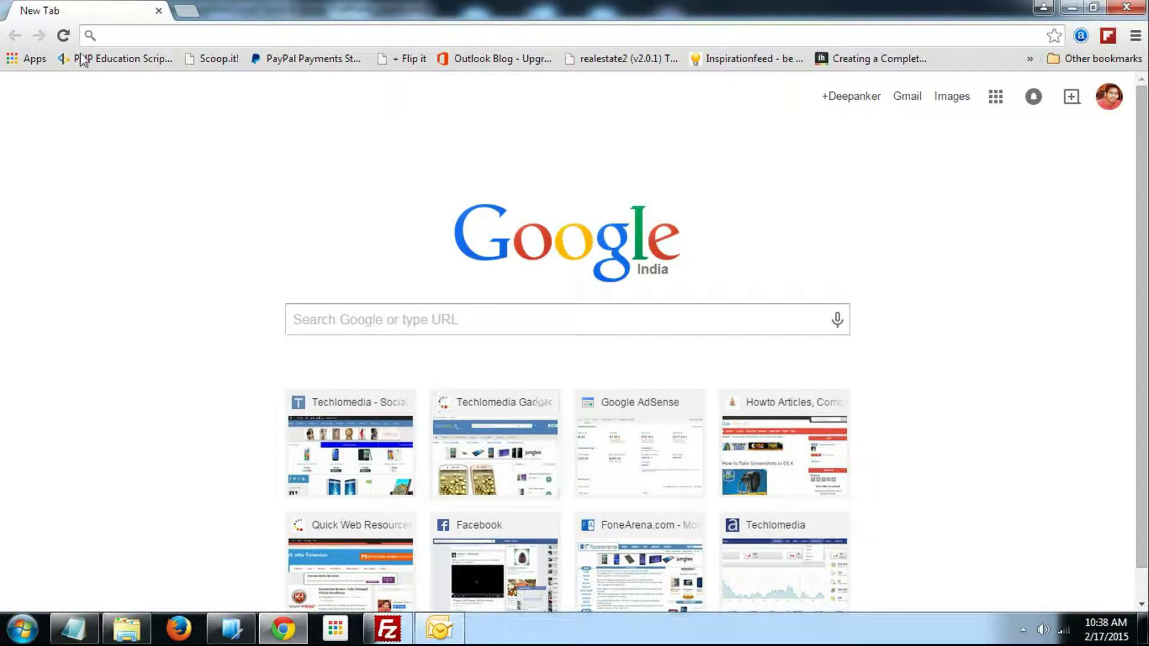
Step: Open the chrome://apps page from the Apps bookmark to reach the Web Store
left_click(34, 59)
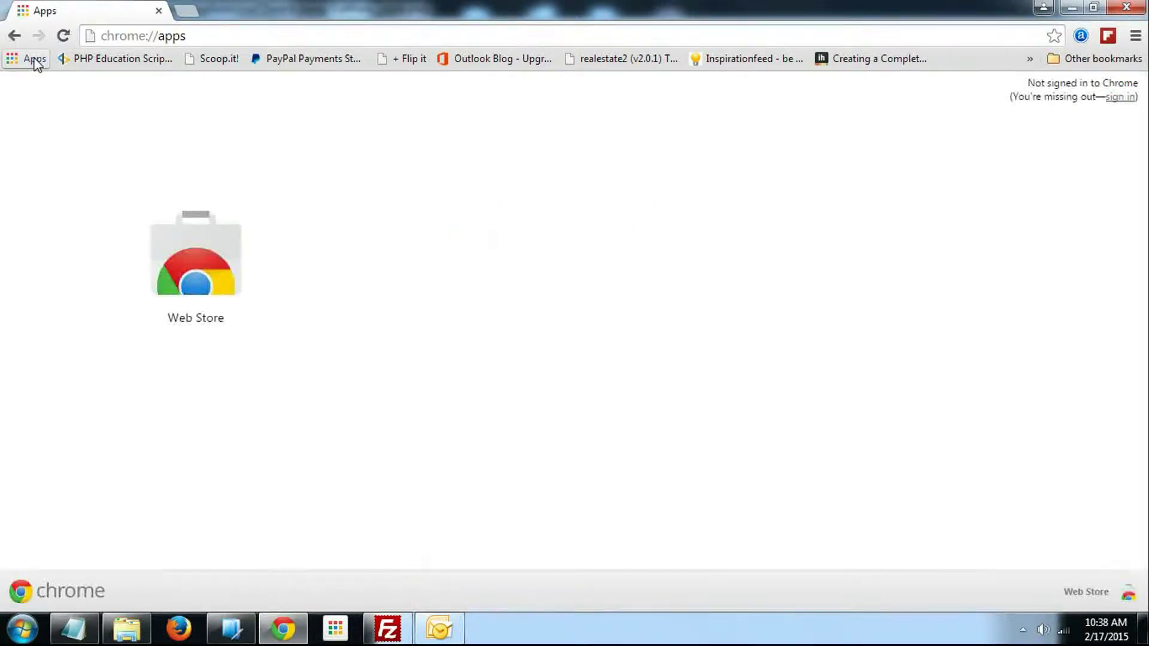
Step: Search the Chrome Web Store for 'adblock' and choose FREE on Adblock Plus
left_click(240, 258)
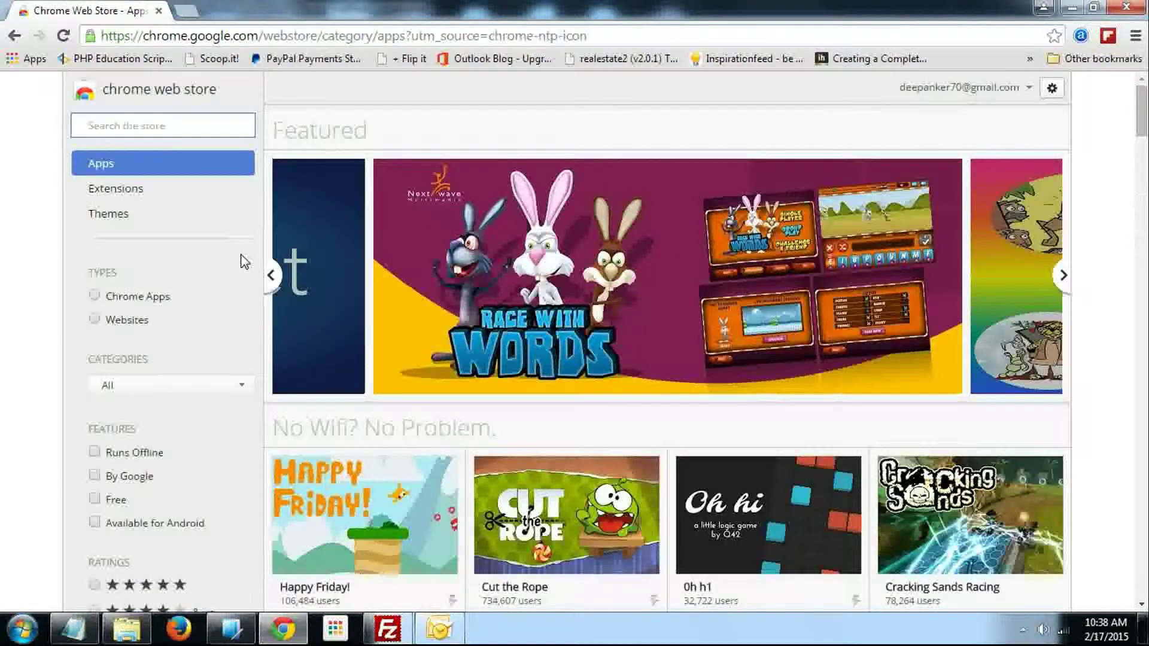
type("adblock")
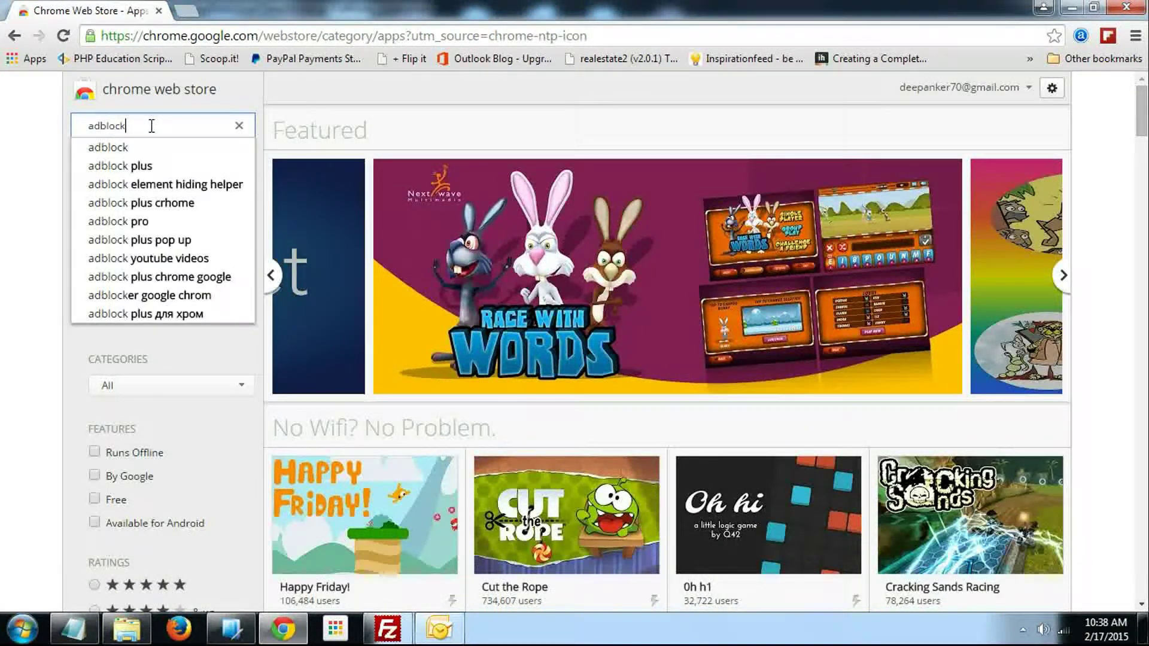
key("Return")
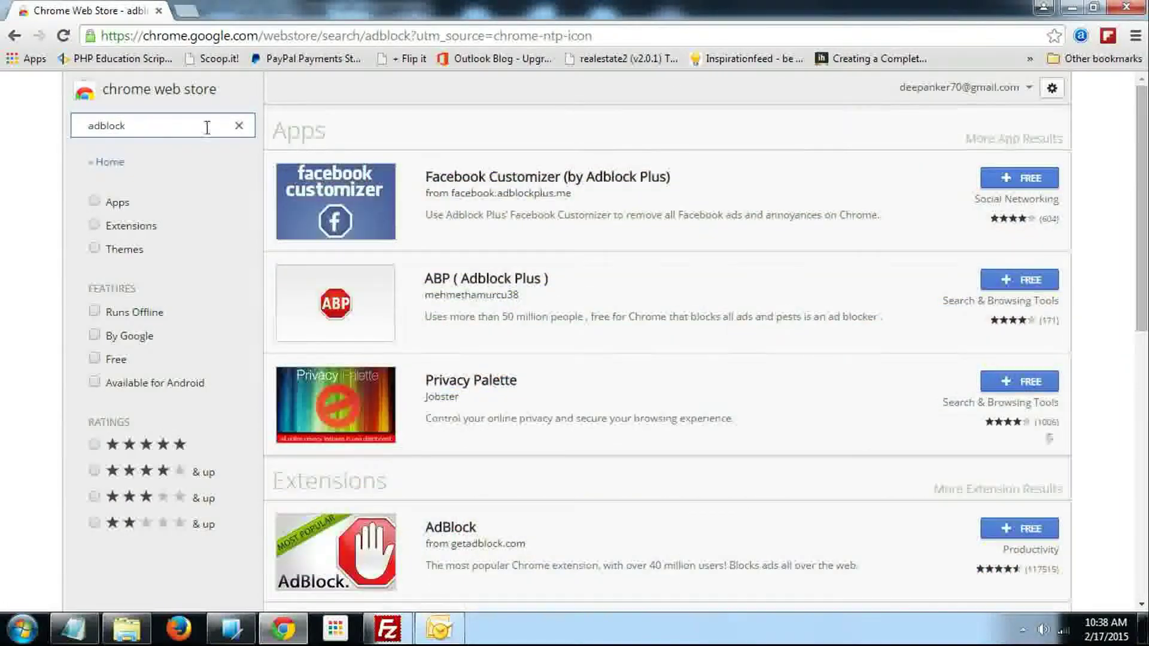
scroll(518, 230, "down", 6)
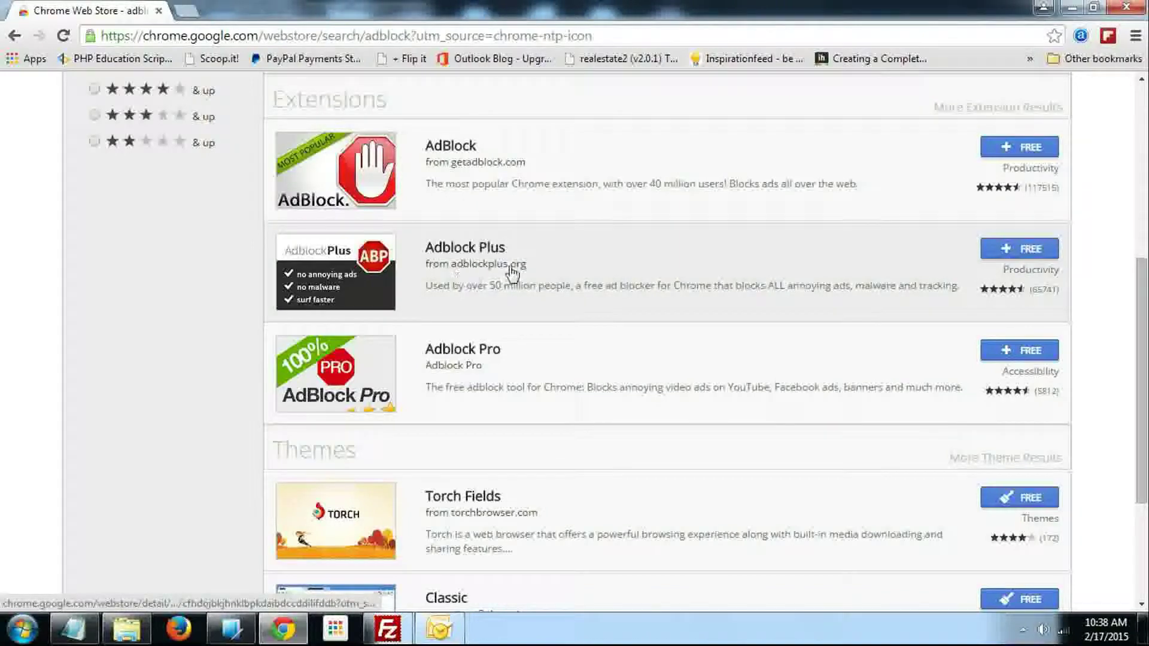
left_click(1055, 253)
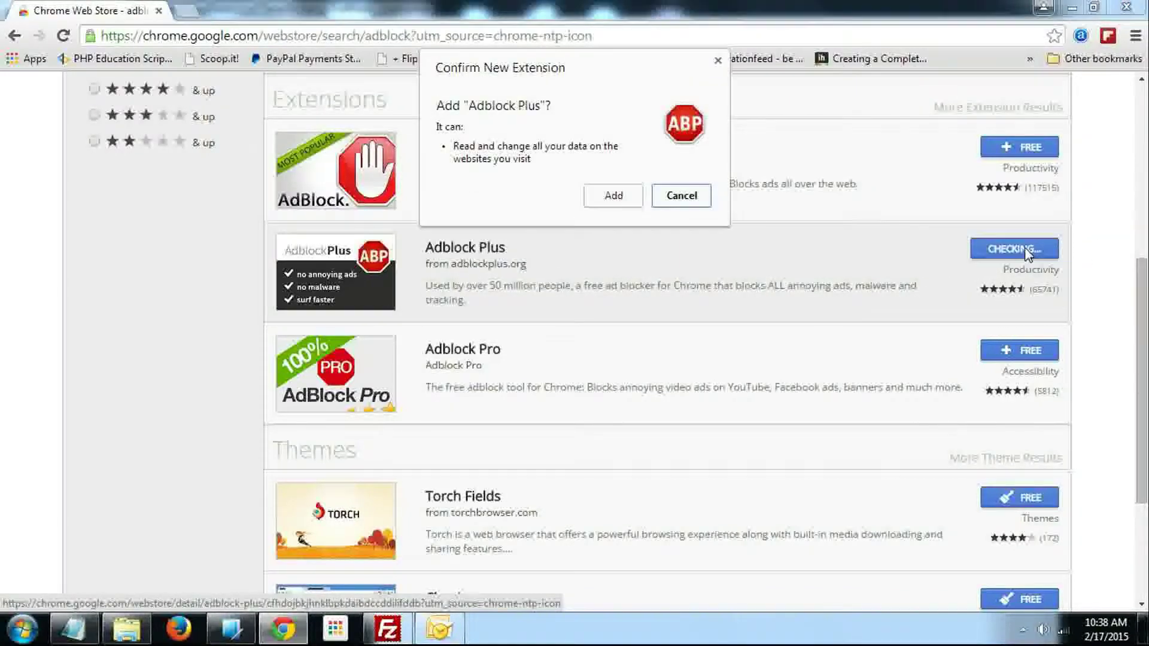
Step: Confirm adding Adblock Plus, then view its toolbar panel's blocked-ads count
left_click(611, 198)
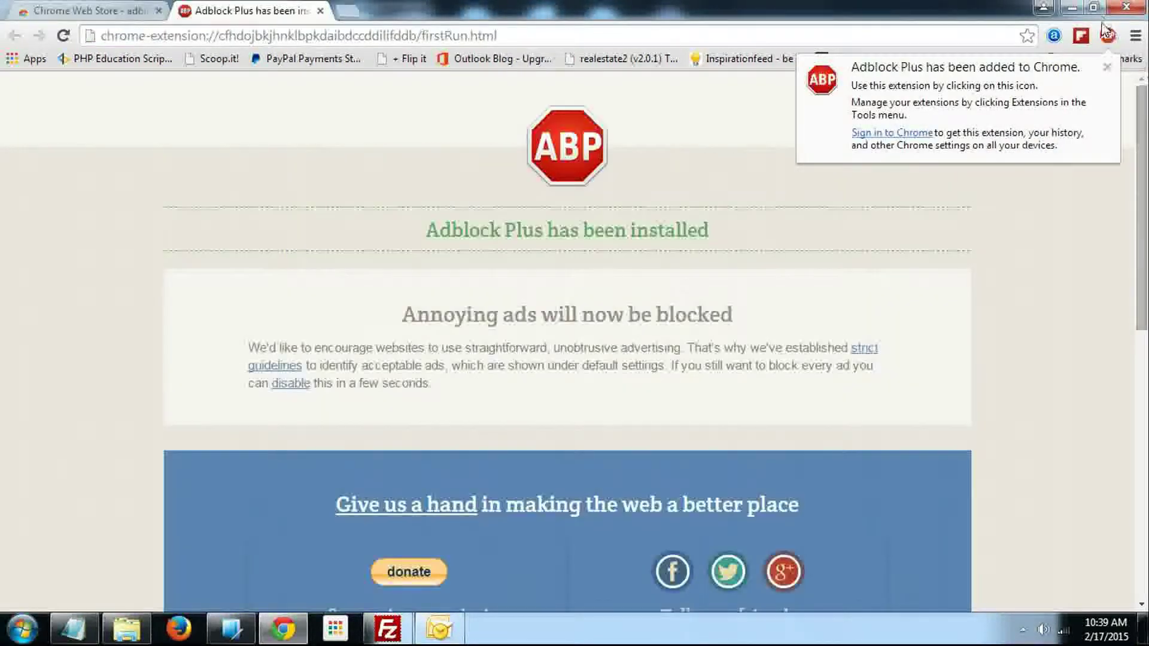
left_click(1107, 35)
left_click(1107, 36)
left_click(1107, 37)
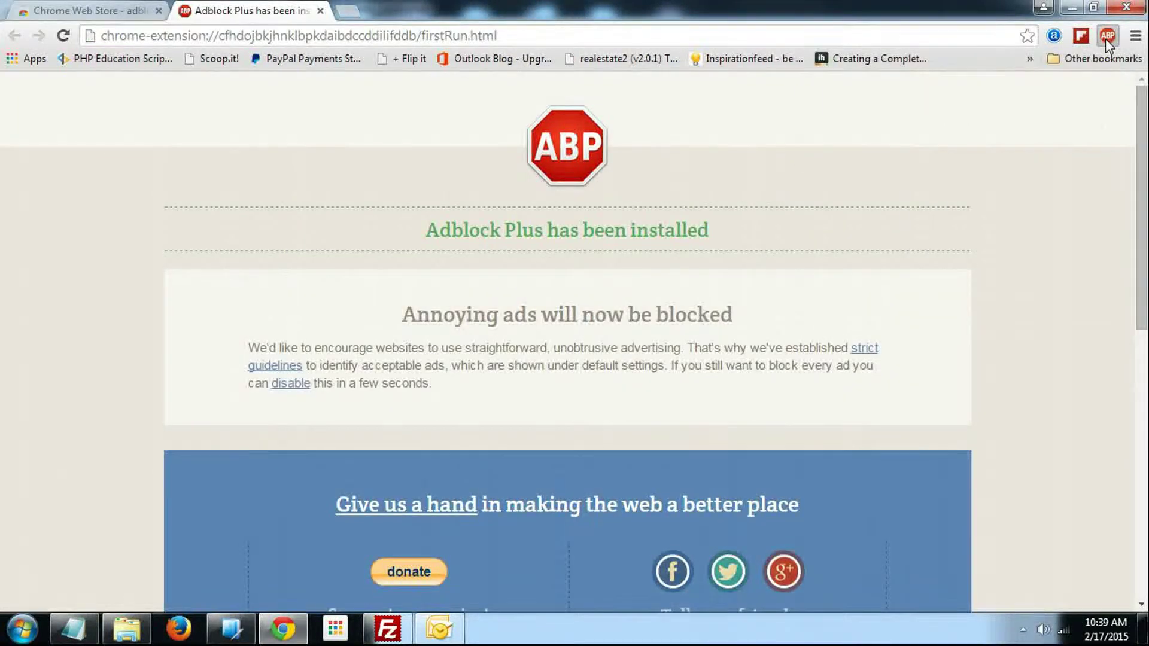
left_click(1107, 37)
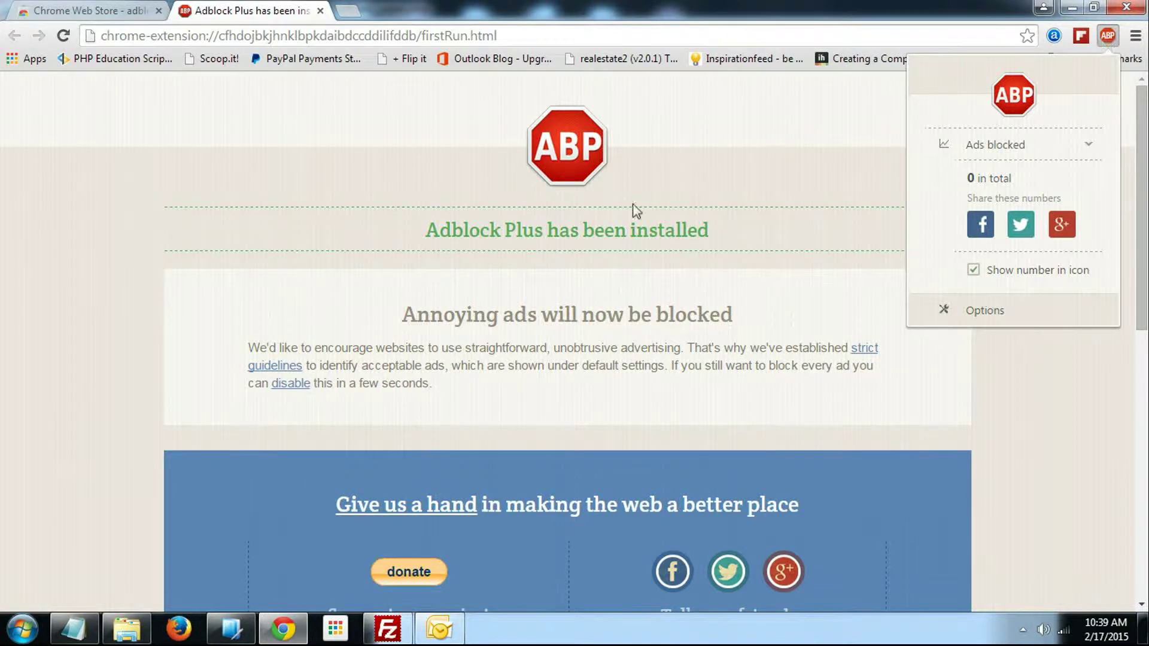
left_click(279, 285)
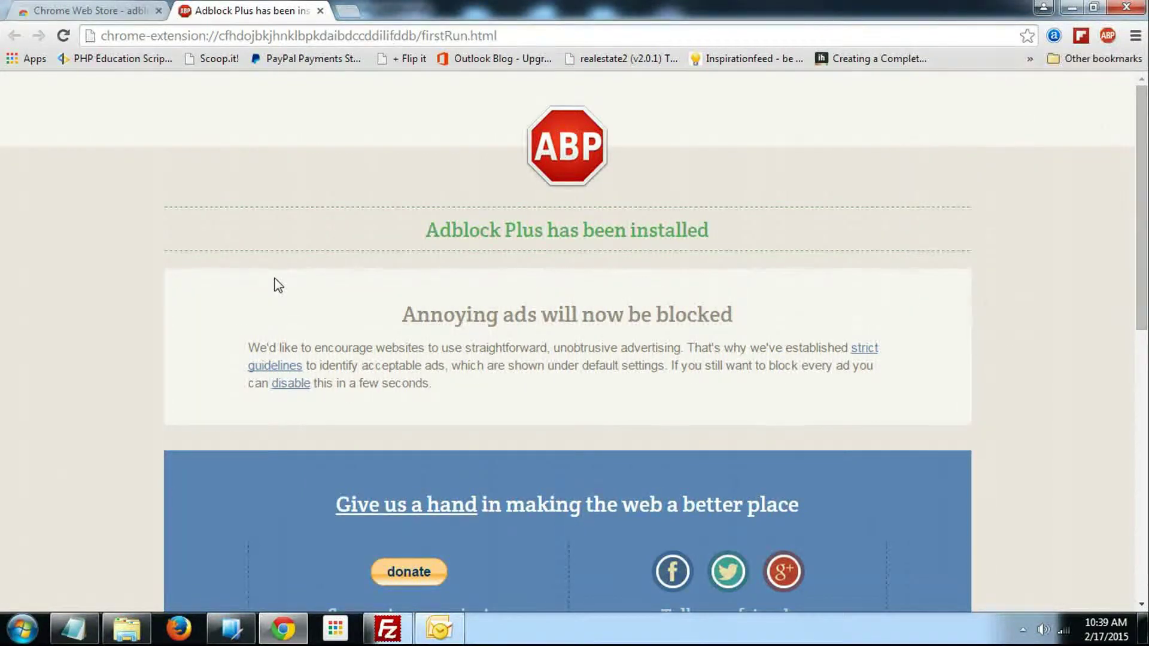
Step: Load techlomedia.in in a new tab and scroll through its posts without ads
left_click(354, 10)
type("techlomedia.in")
key("Return")
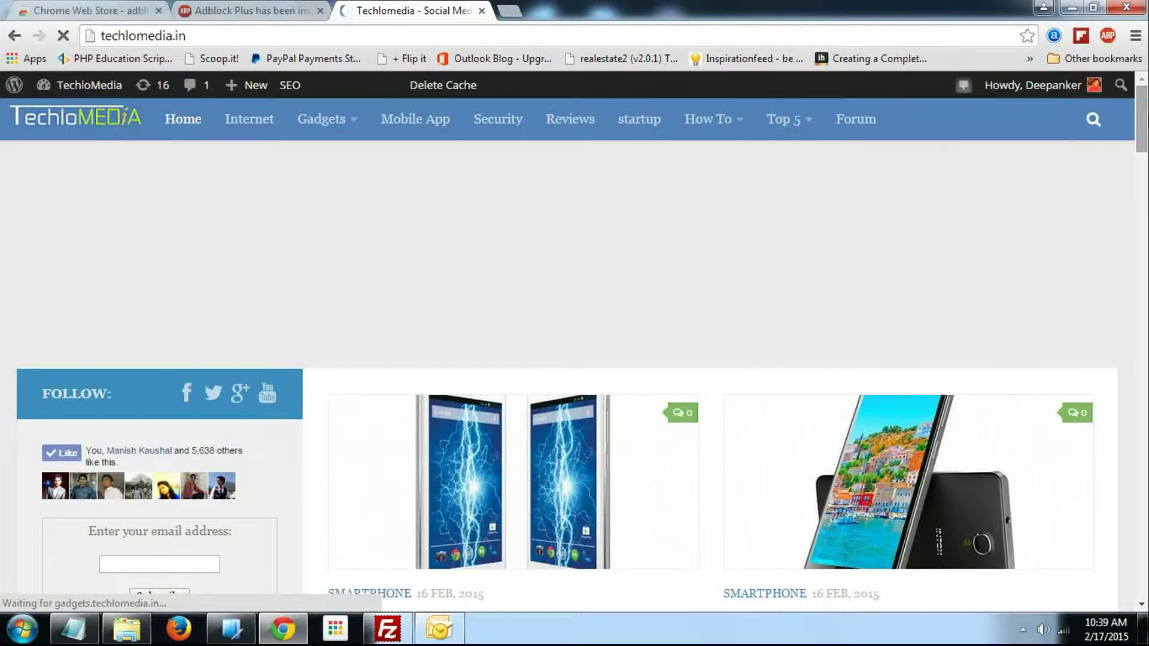
left_click_drag(1142, 120, 1142, 252)
scroll(72, 546, "down", 7)
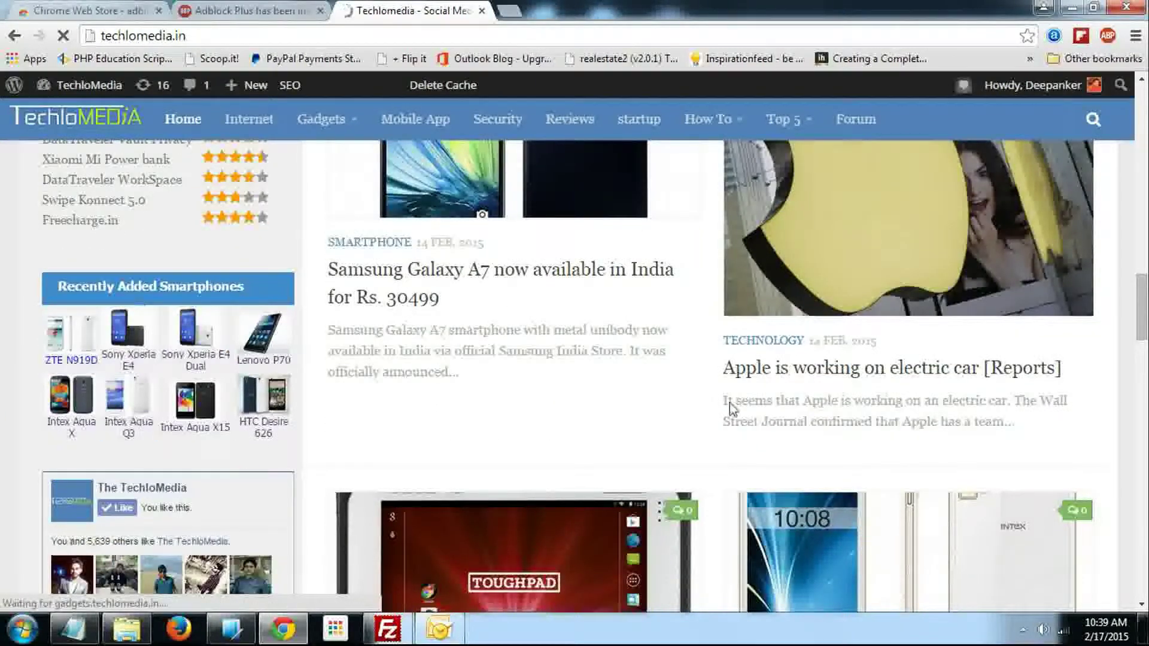
scroll(731, 402, "down", 15)
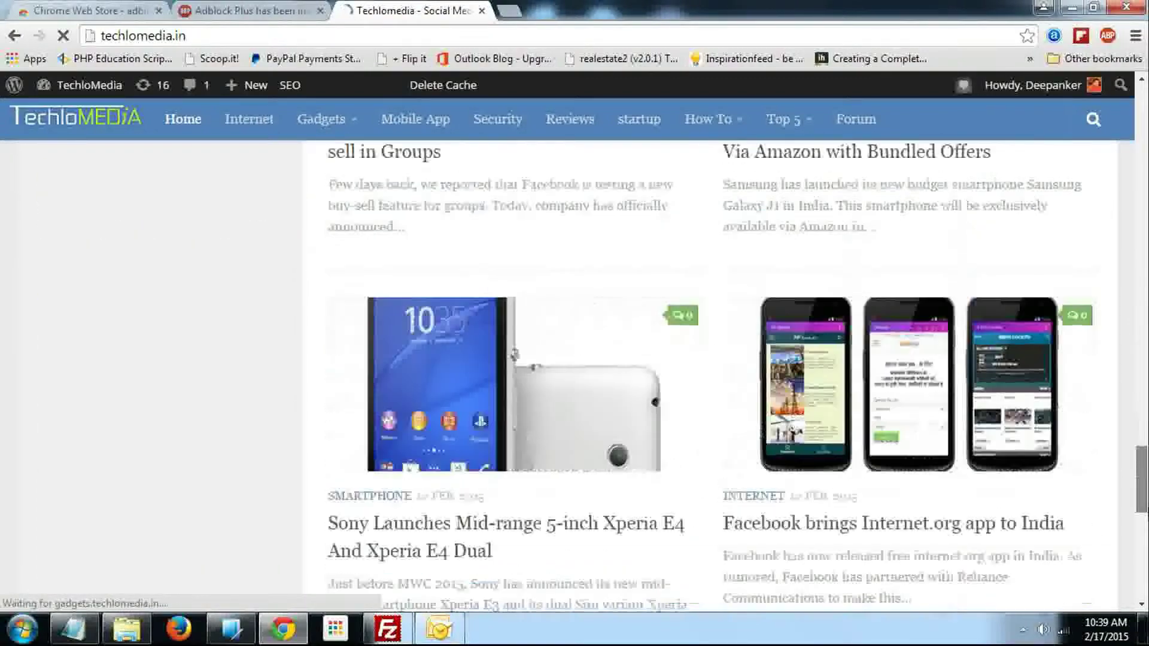
scroll(731, 403, "up", 20)
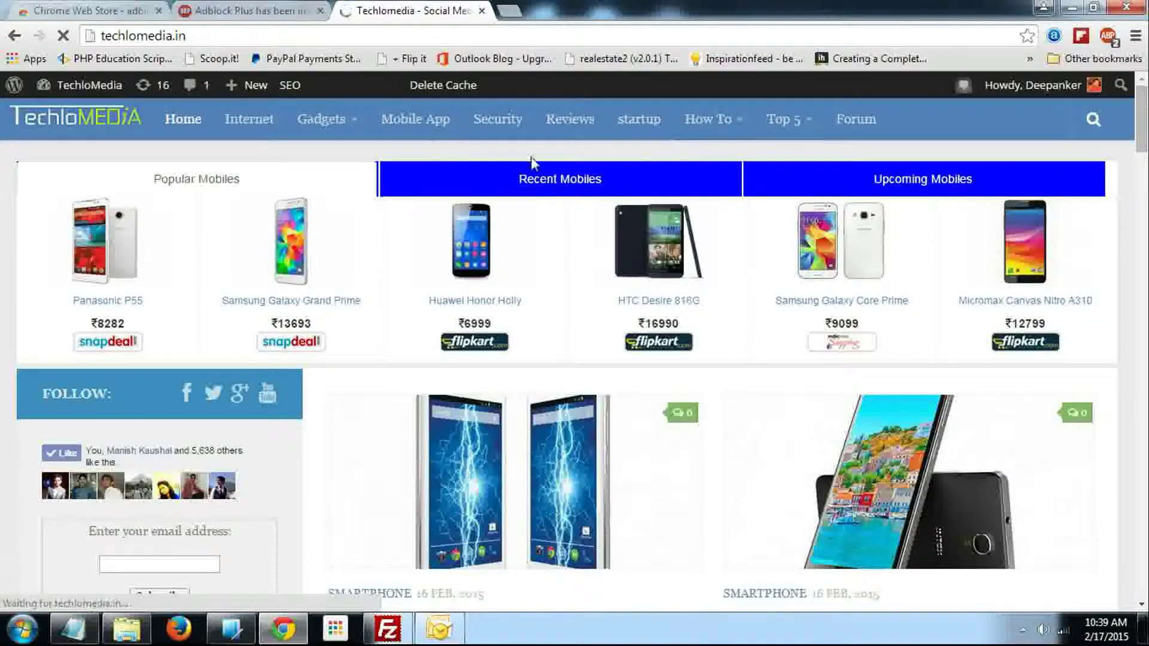
left_click(509, 11)
Step: Go to facebook.com and scroll down through the news feed
type("facebook.com")
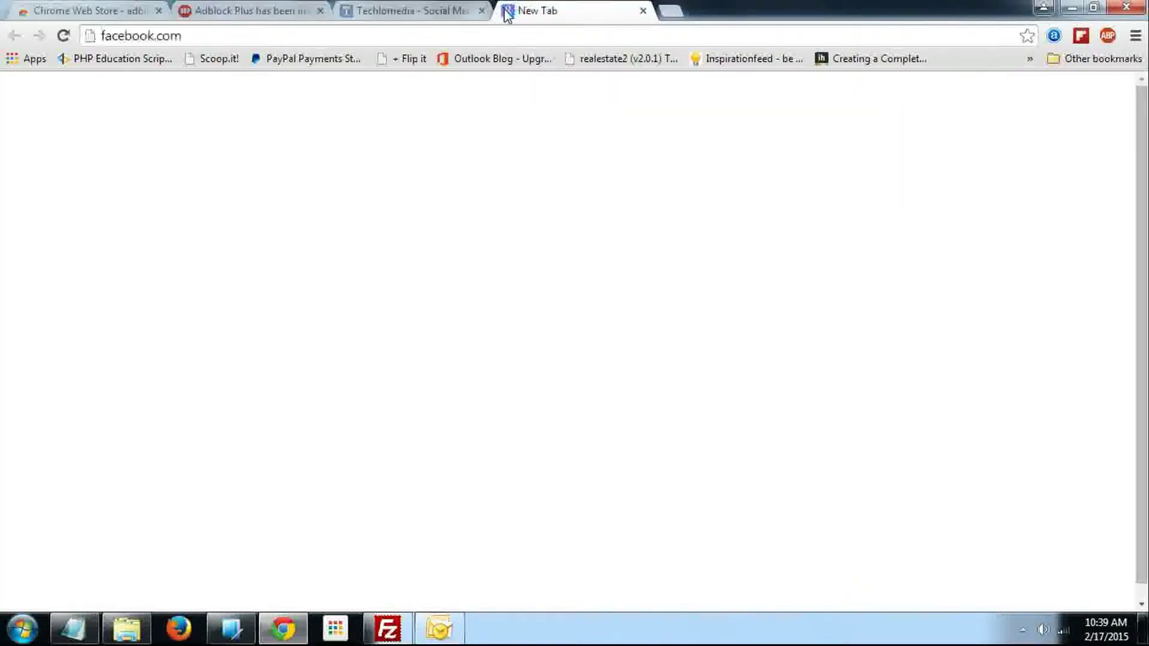
key("Return")
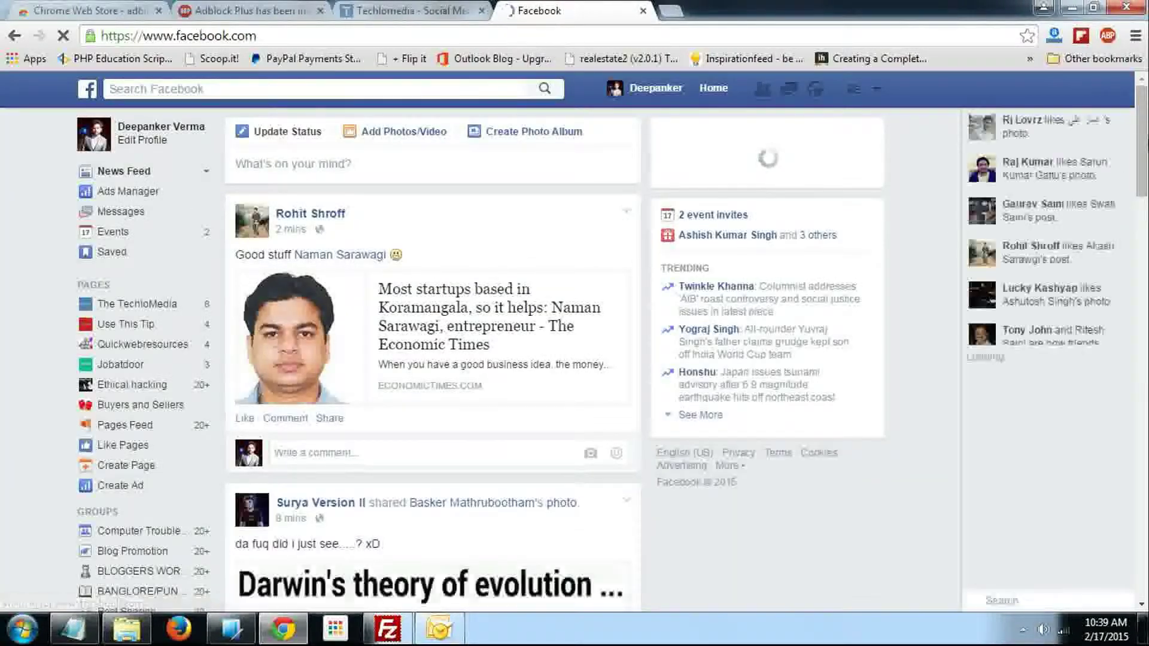
scroll(1118, 175, "down", 2)
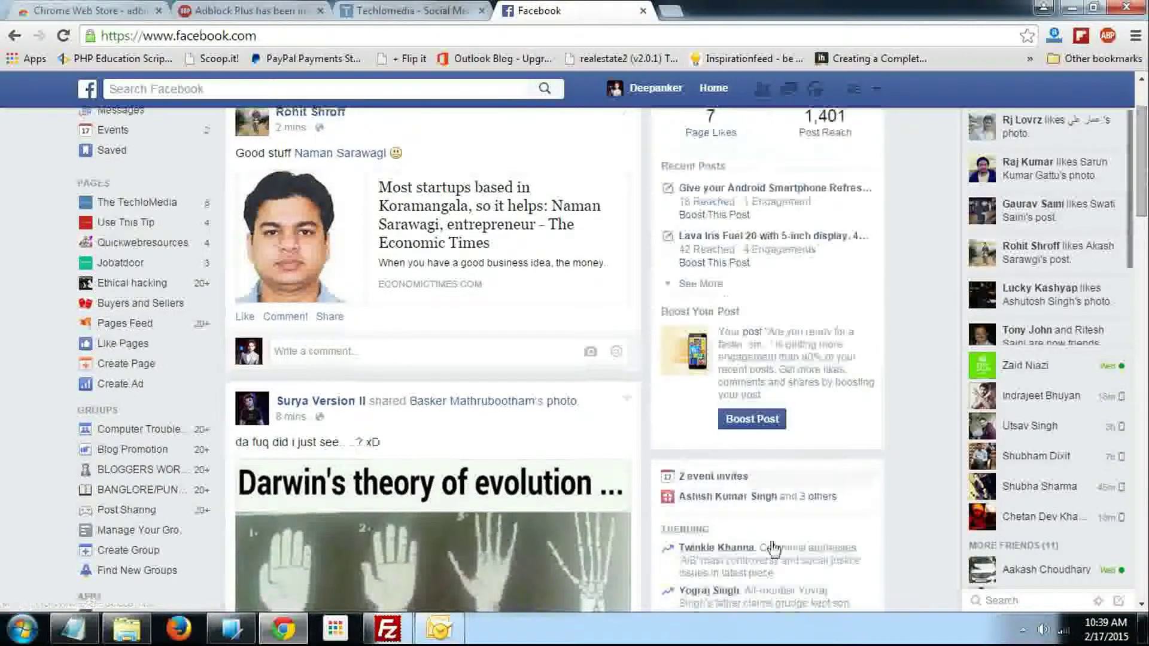
scroll(433, 360, "down", 8)
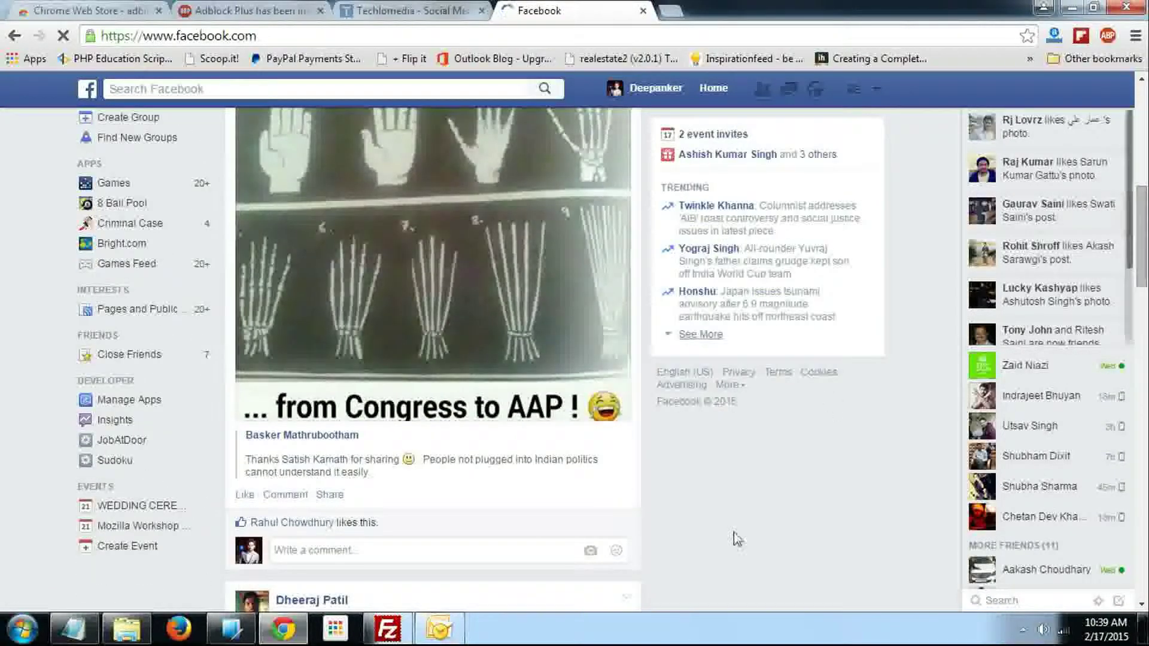
scroll(433, 360, "down", 8)
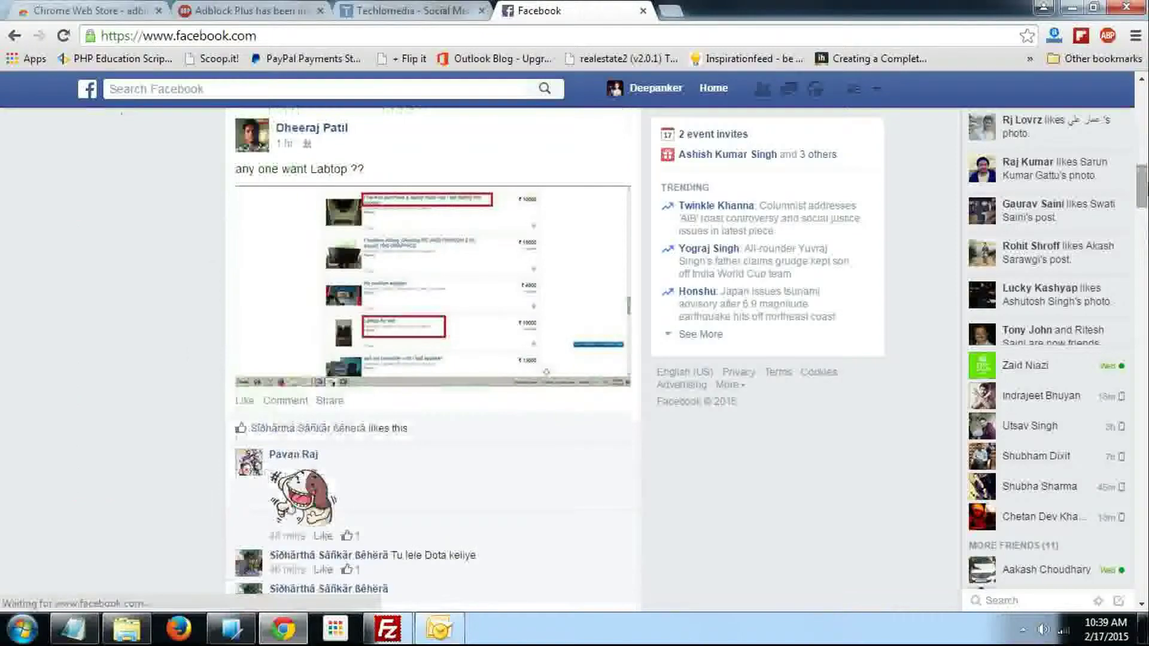
scroll(433, 359, "down", 10)
scroll(433, 359, "down", 10)
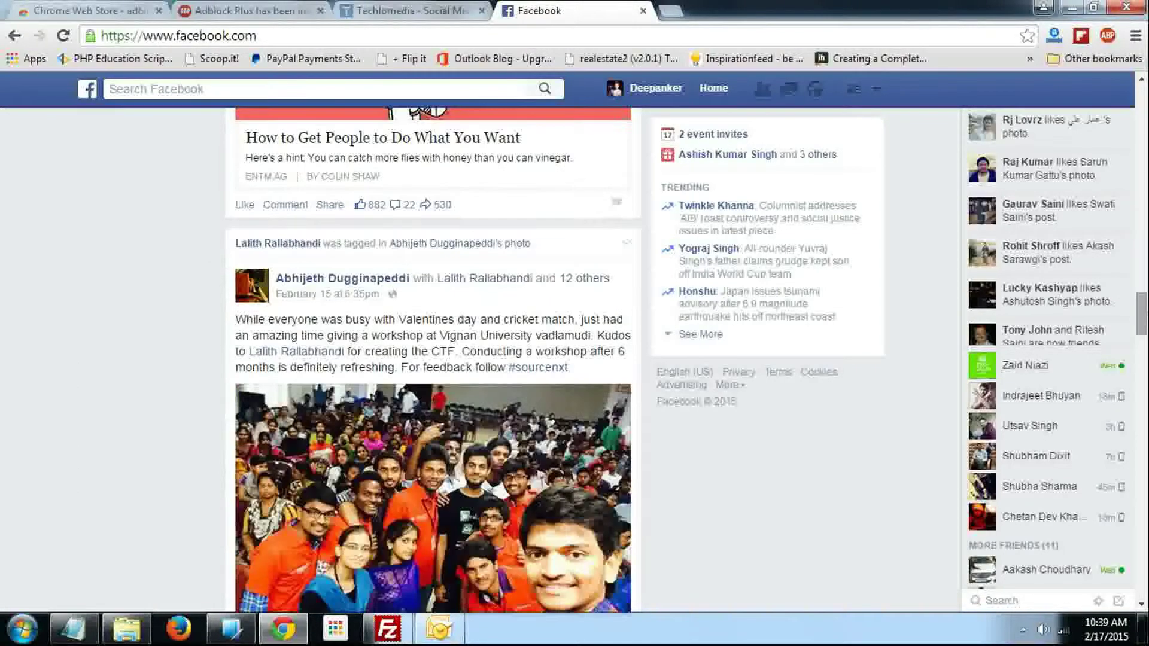
scroll(432, 360, "up", 20)
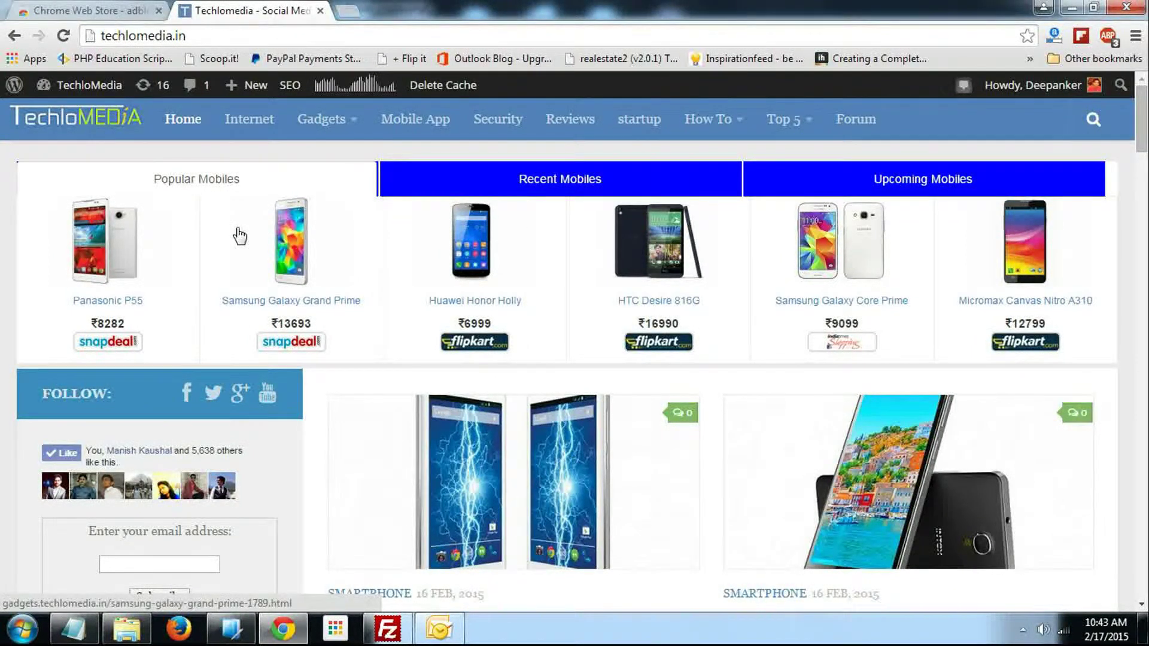
Step: Turn off Adblock Plus for techlomedia.in and reload the homepage
left_click(1108, 36)
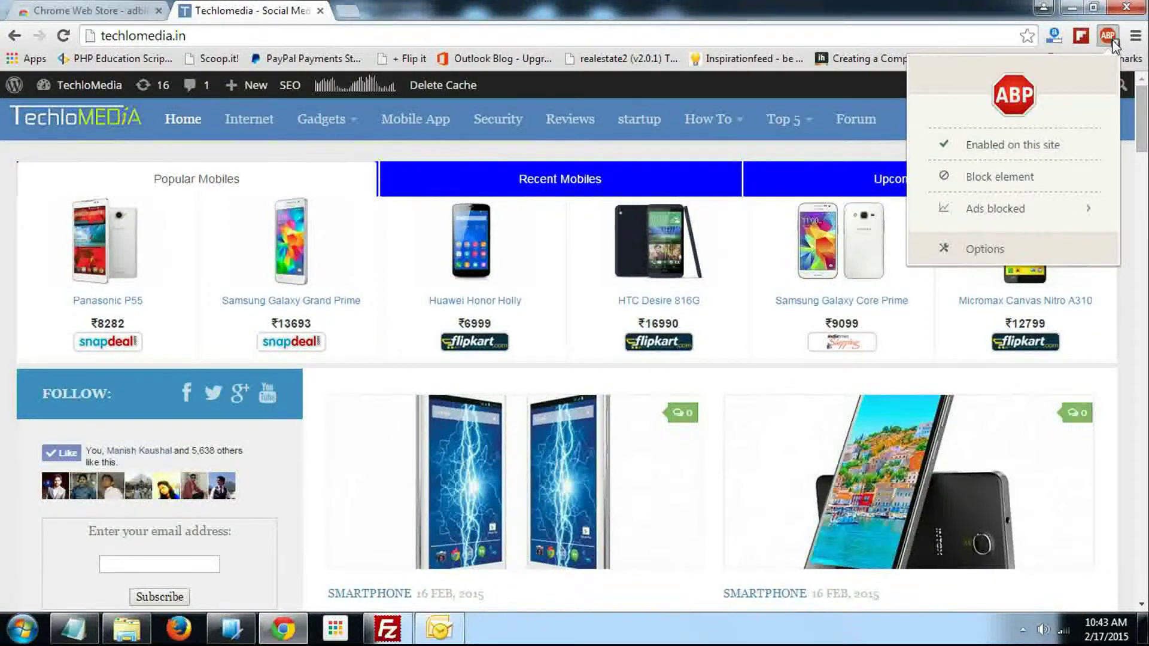
left_click(953, 155)
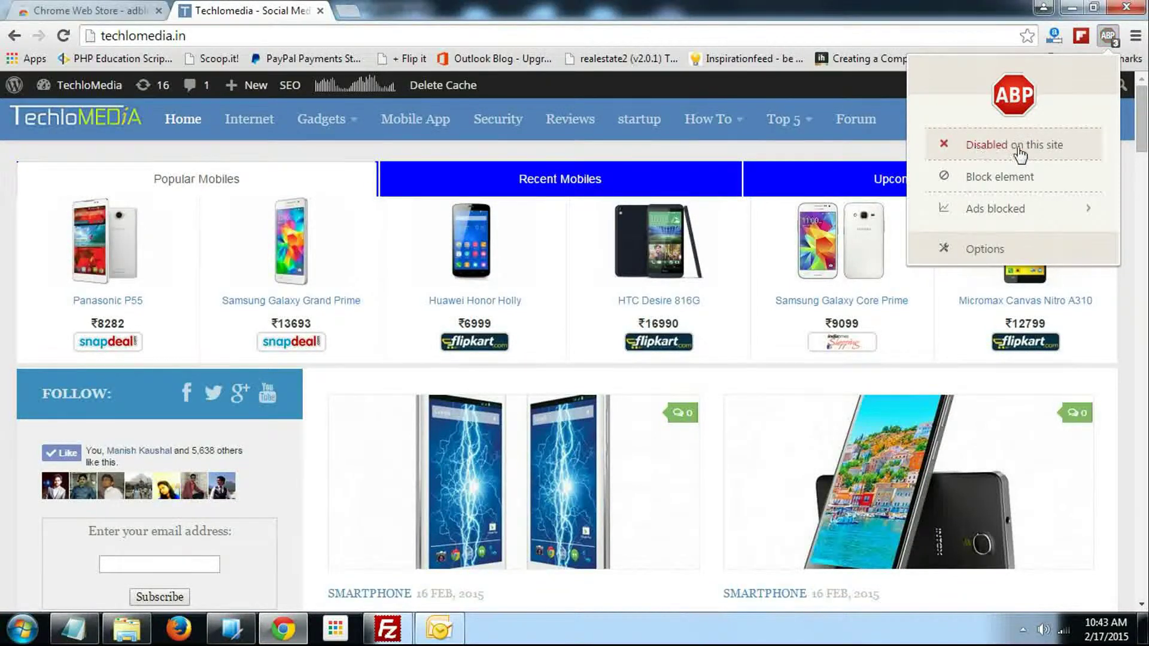
left_click(677, 37)
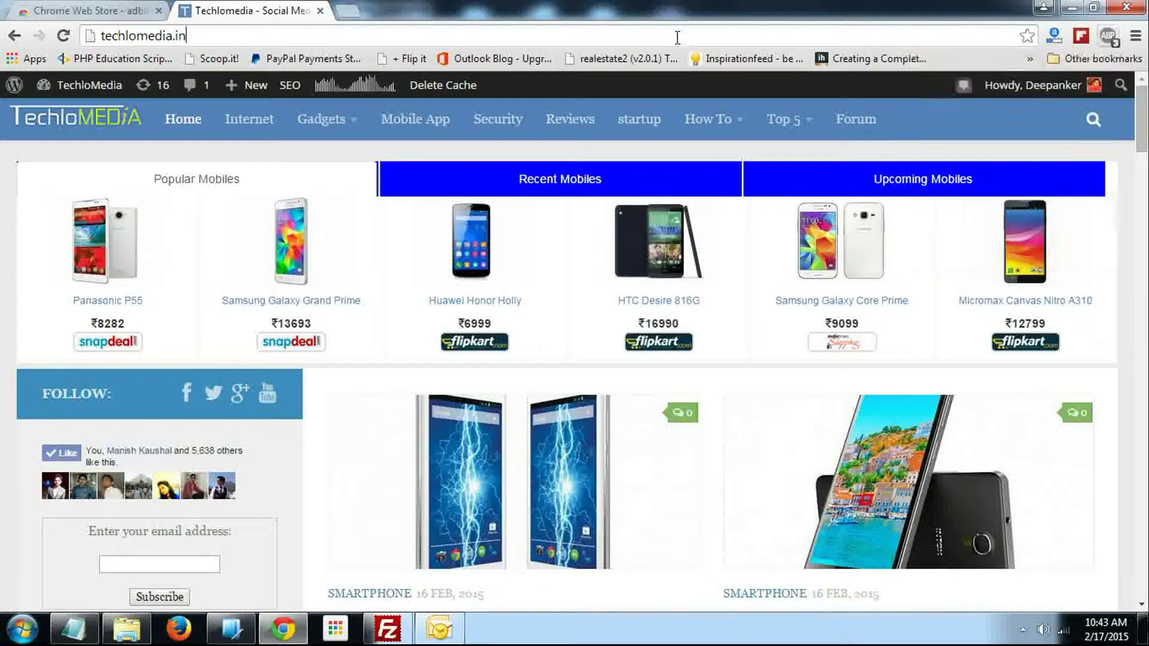
key("Return")
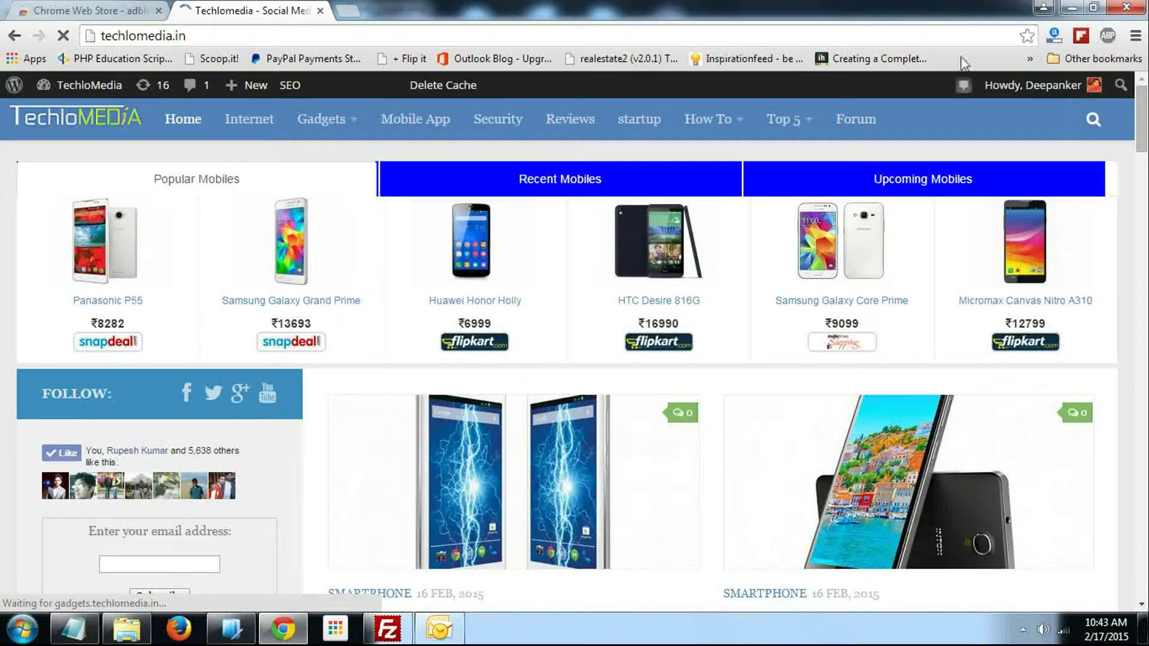
Step: Scroll through the Techlomedia homepage to see the ads showing again
left_click_drag(1142, 120, 1146, 260)
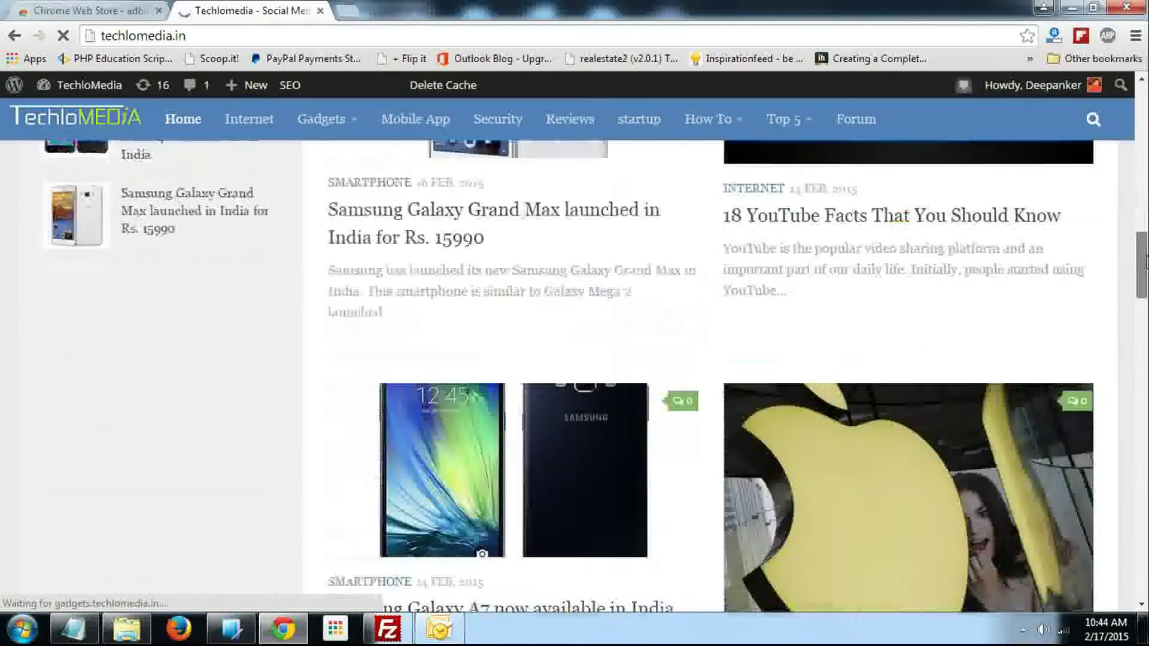
scroll(143, 253, "down", 2)
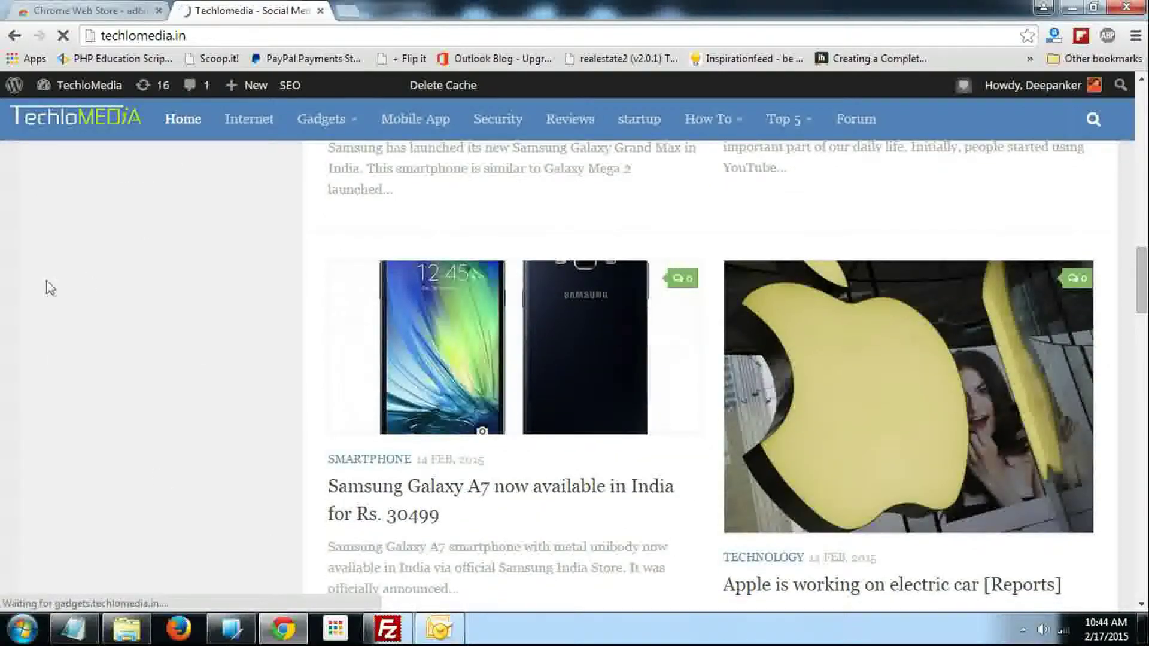
left_click_drag(1142, 279, 1046, 106)
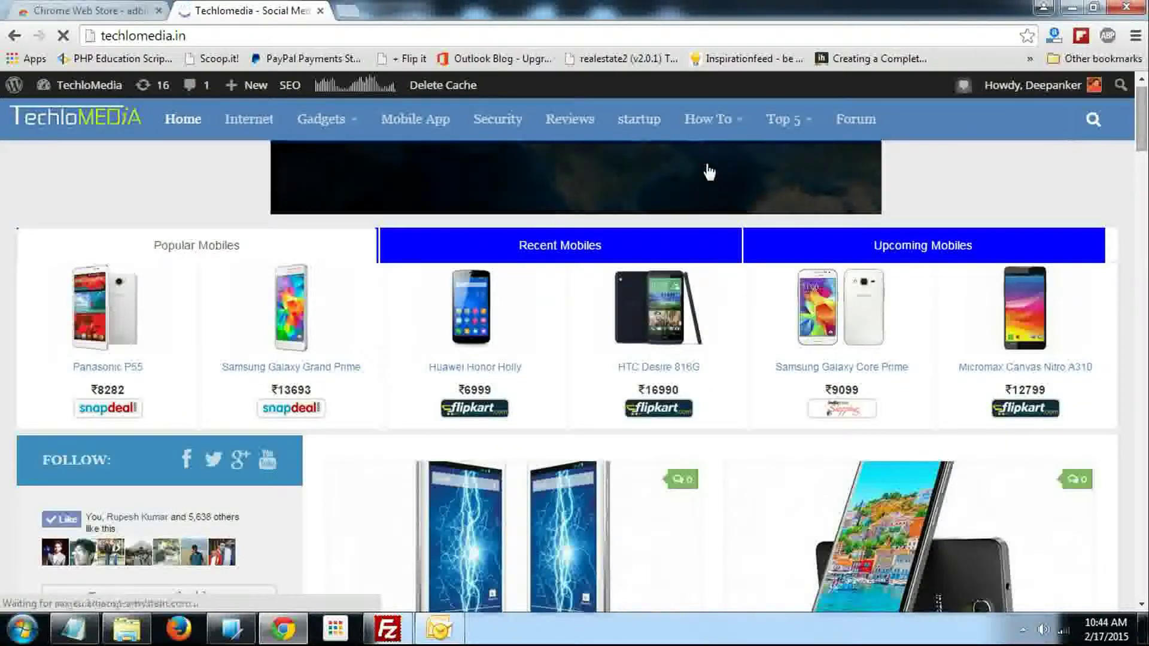
scroll(575, 359, "down", 15)
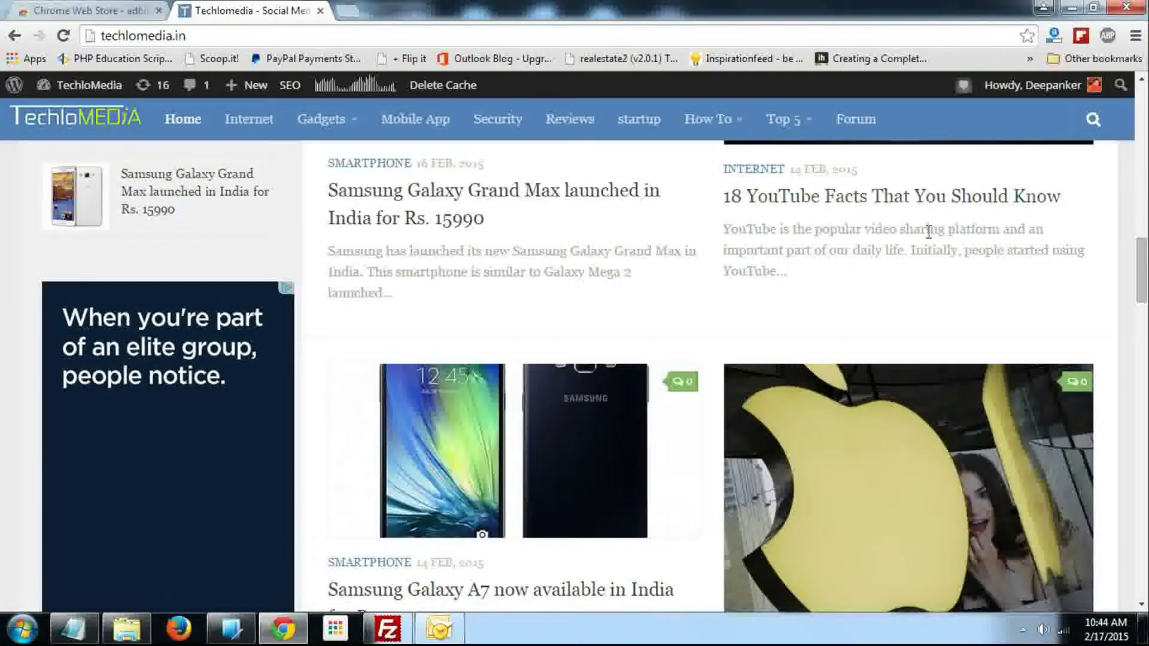
scroll(157, 465, "down", 15)
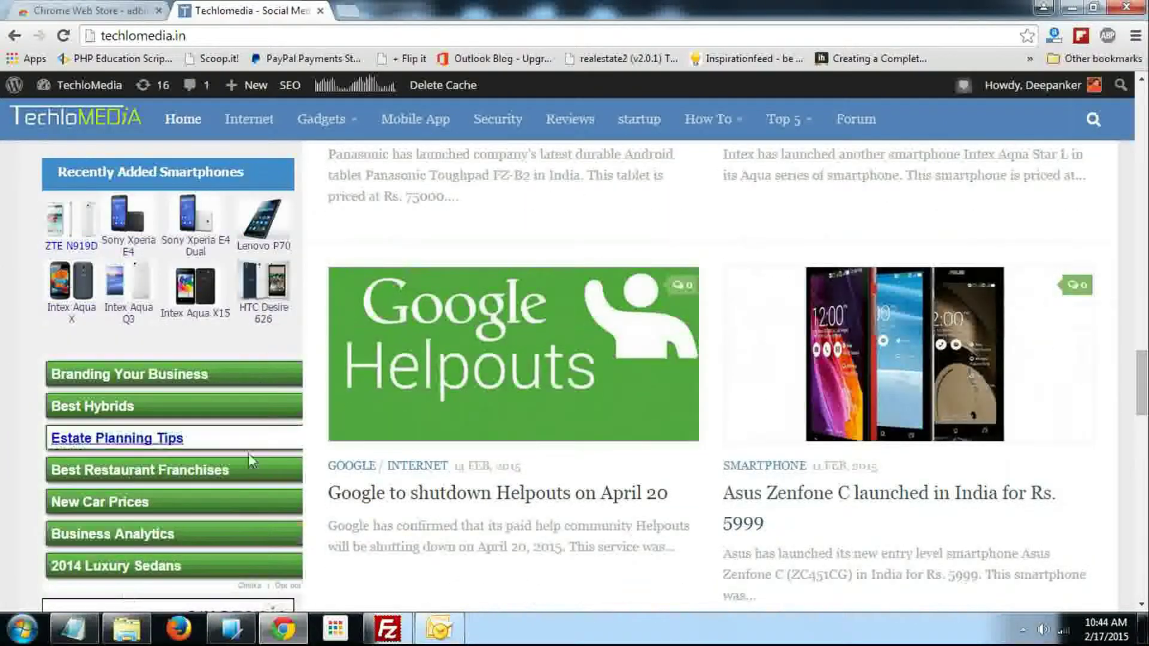
scroll(157, 465, "up", 20)
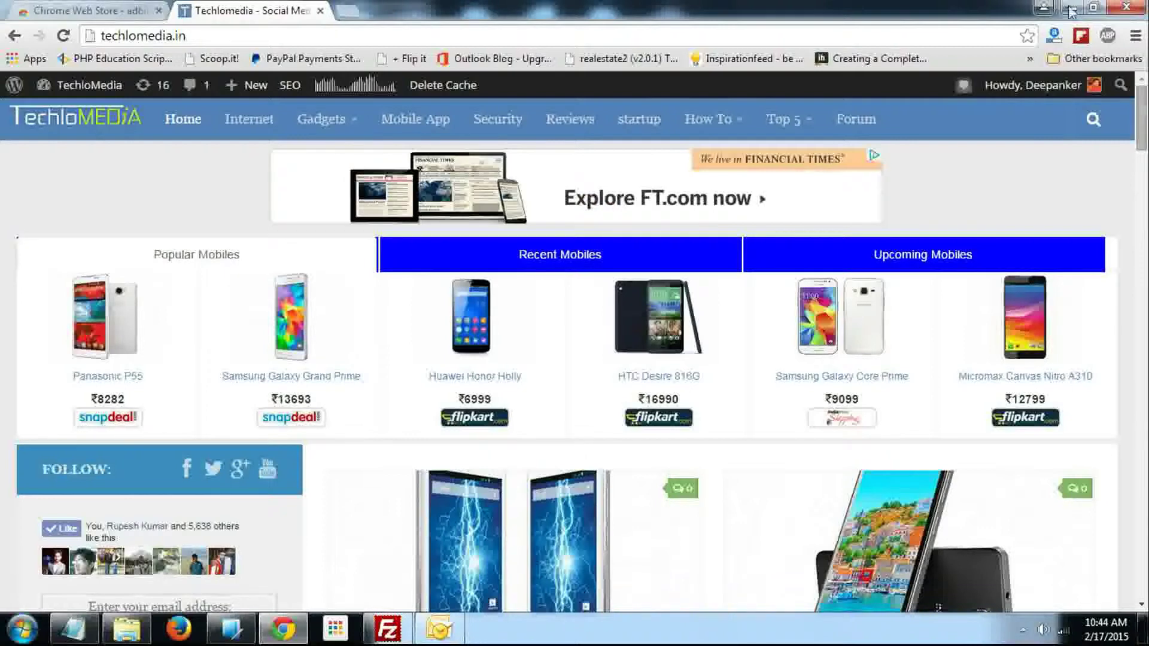
Step: Open Adblock Plus Options to the Whitelisted domains list showing techlomedia.in
left_click(1108, 36)
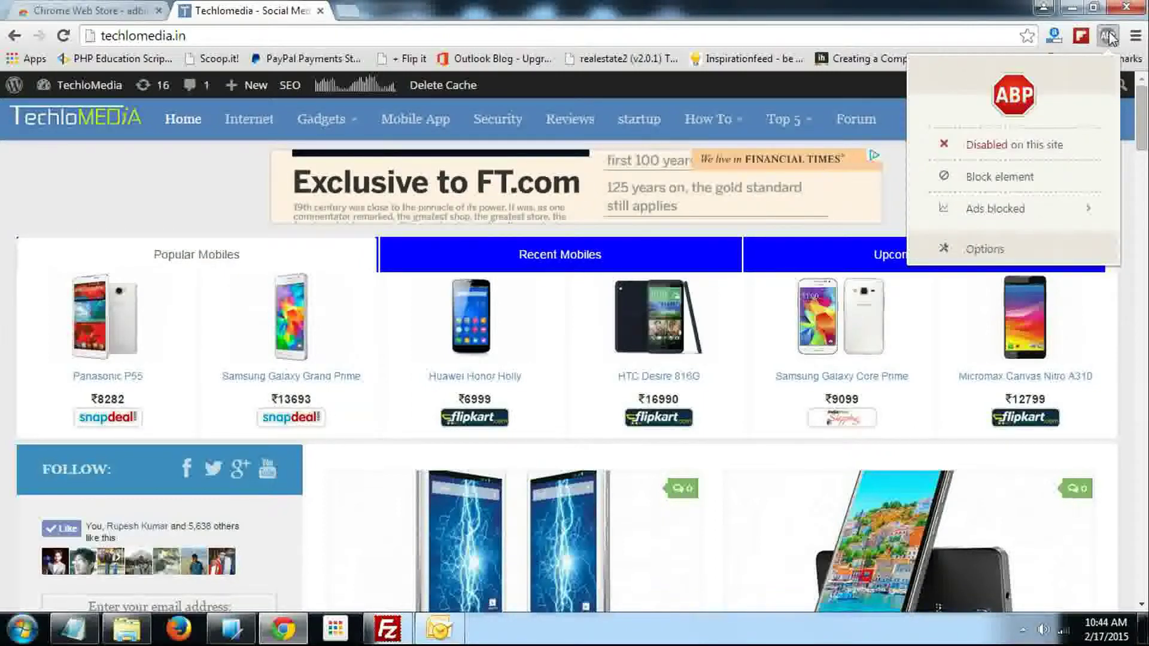
left_click(985, 249)
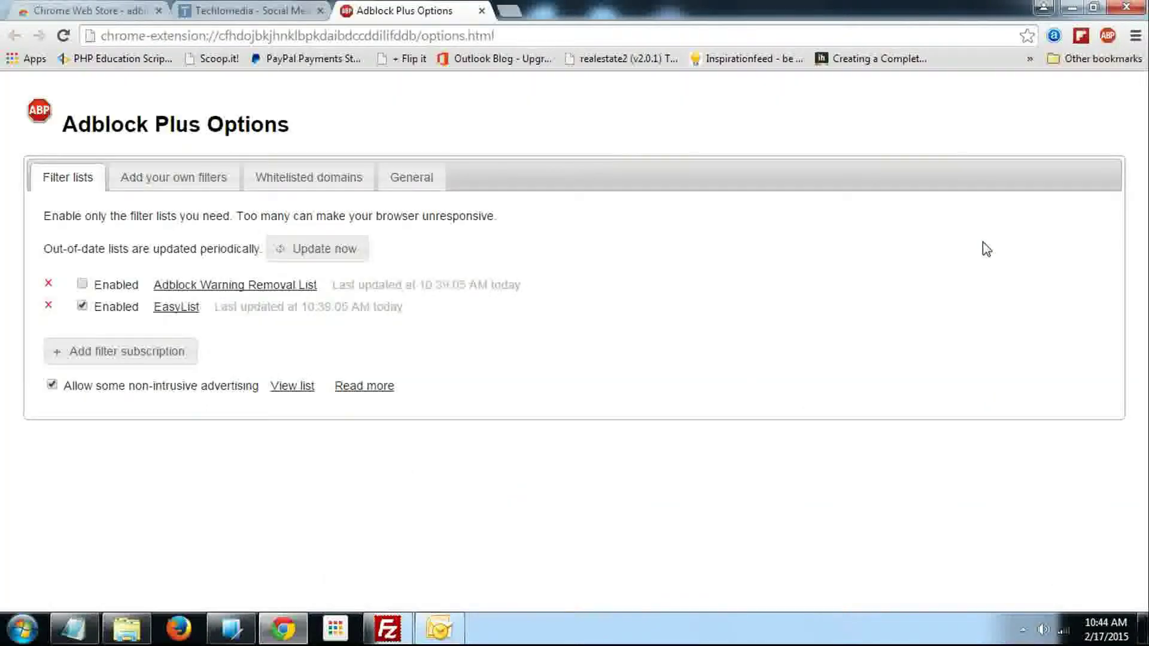
left_click(307, 177)
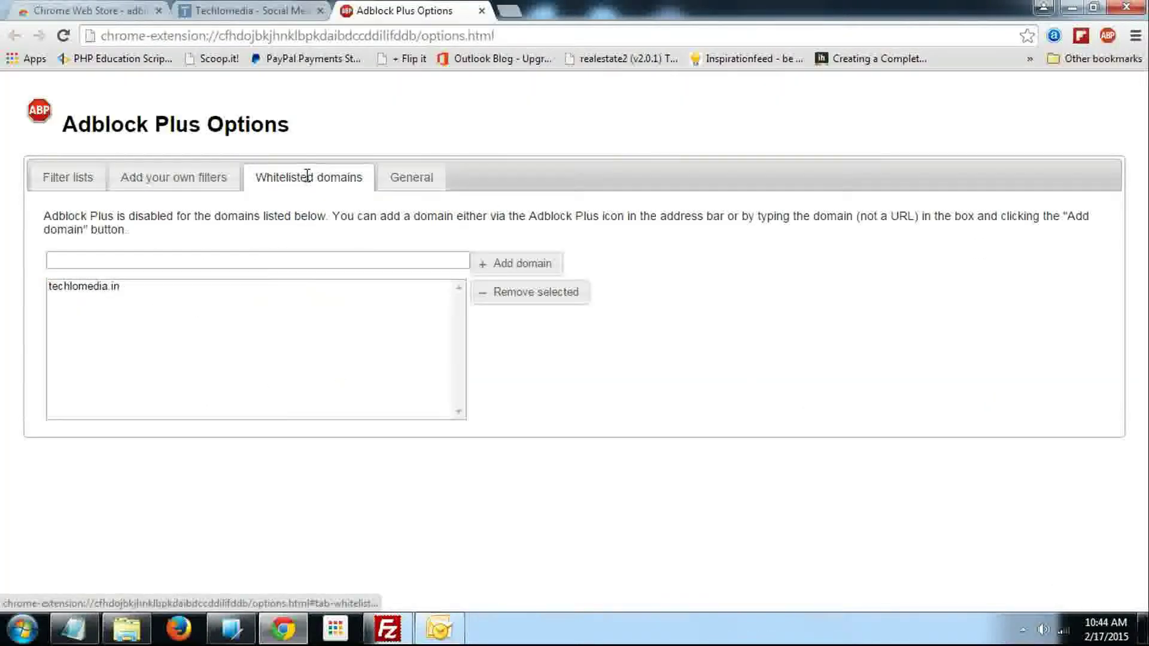
left_click(152, 289)
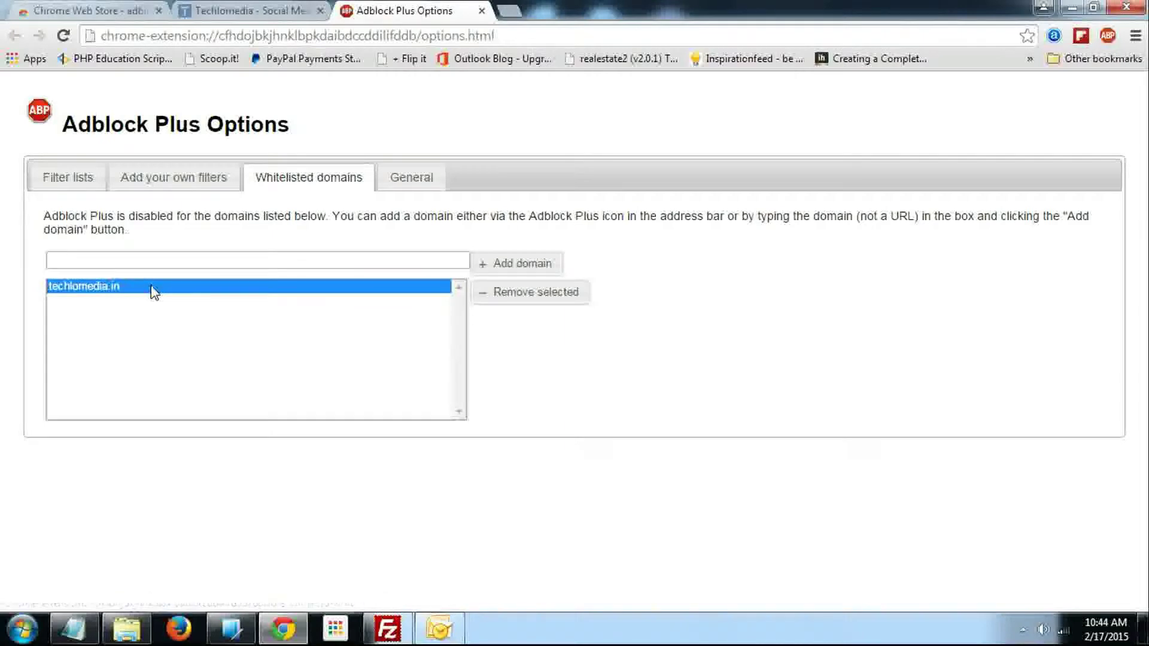
Step: Enter and add usethistip.com, mashable.com and techcrunch.com as whitelisted domains
left_click(249, 262)
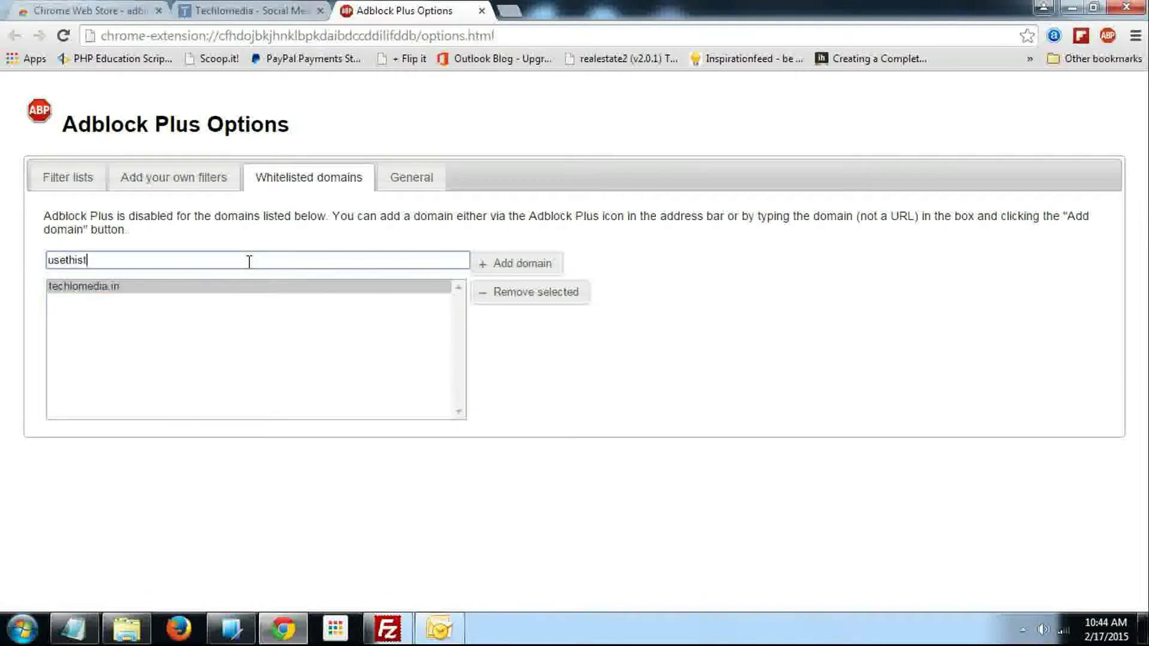
type("usethistip.com")
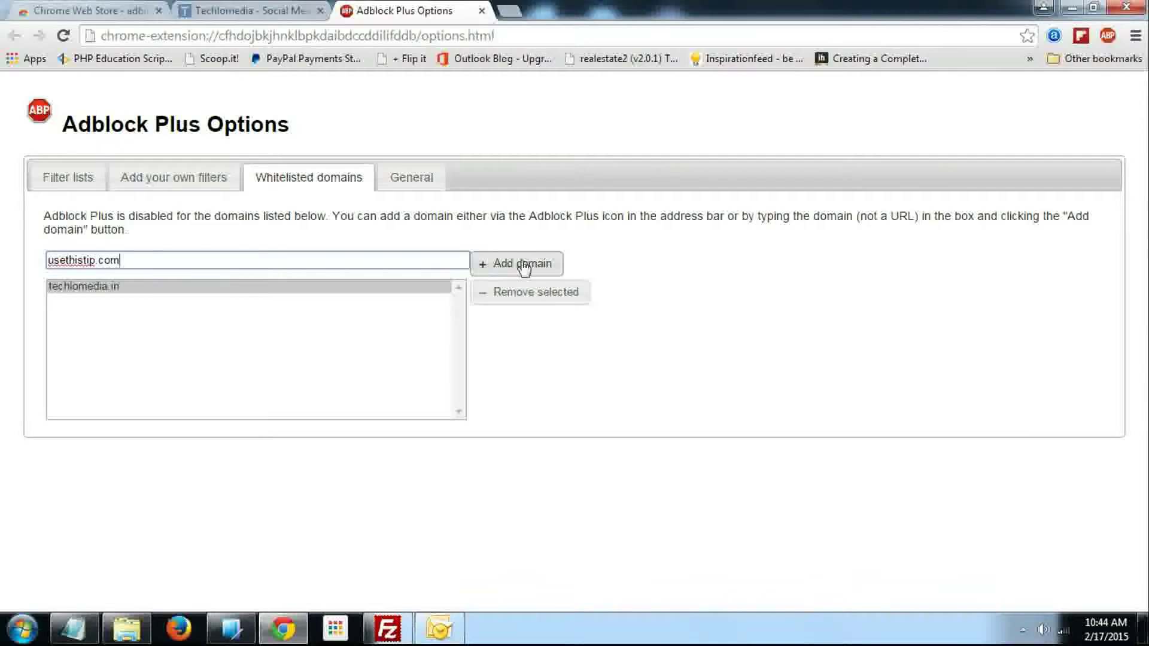
left_click(481, 263)
left_click(284, 262)
type("mas")
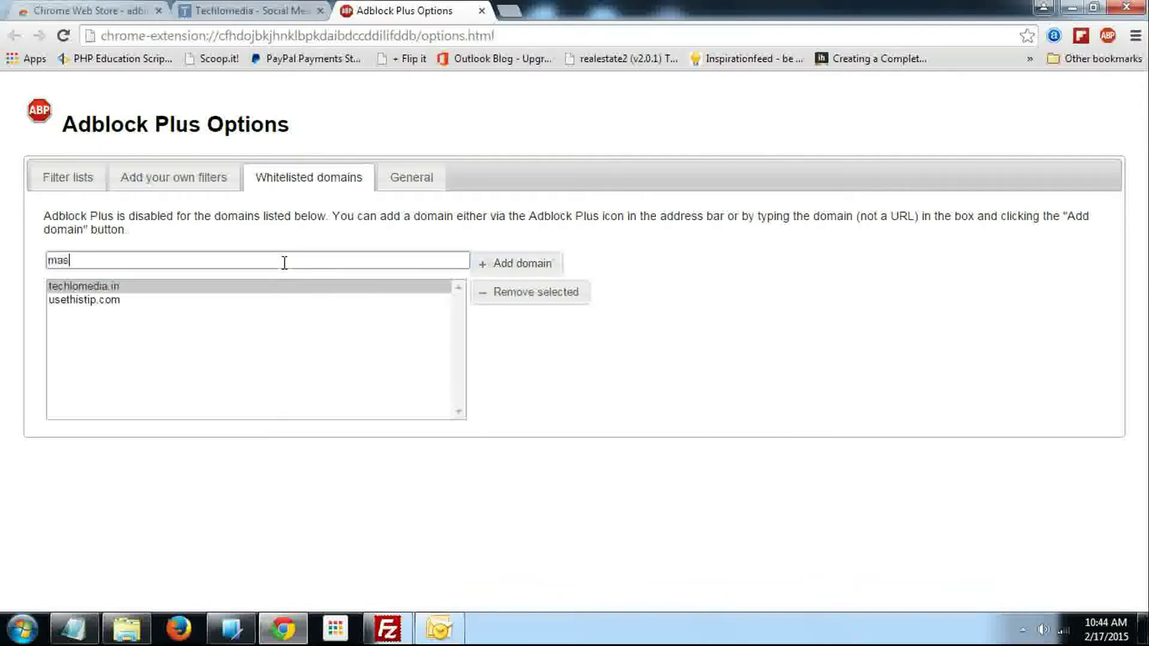
type("hable.com")
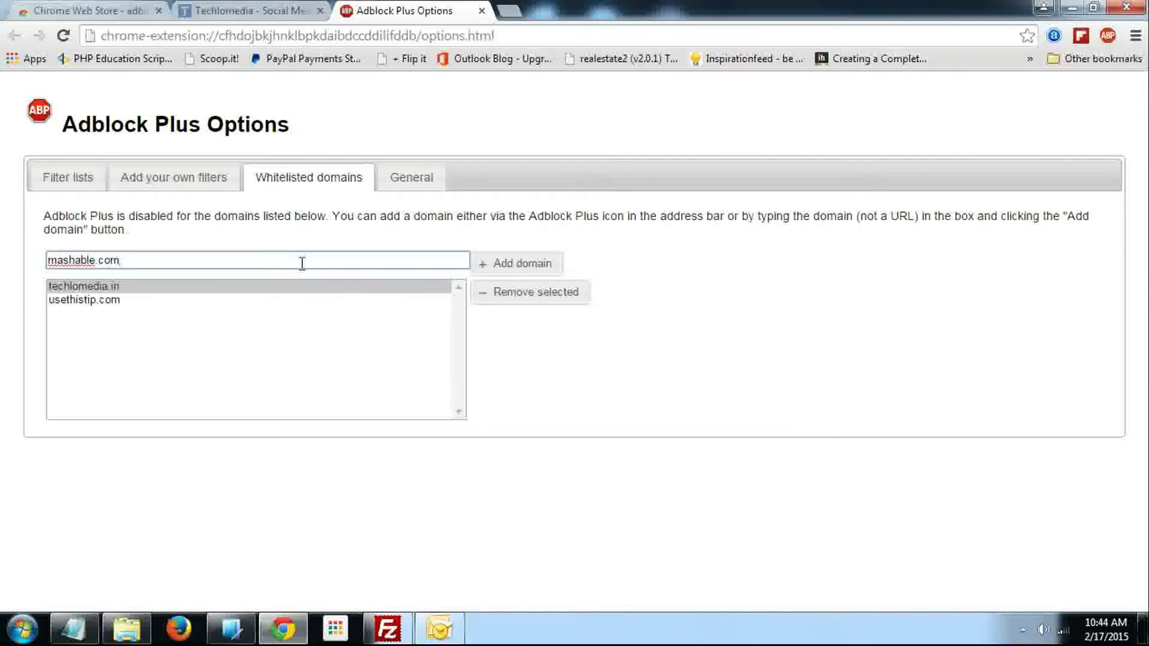
left_click(513, 267)
left_click(355, 262)
type("techcrunch")
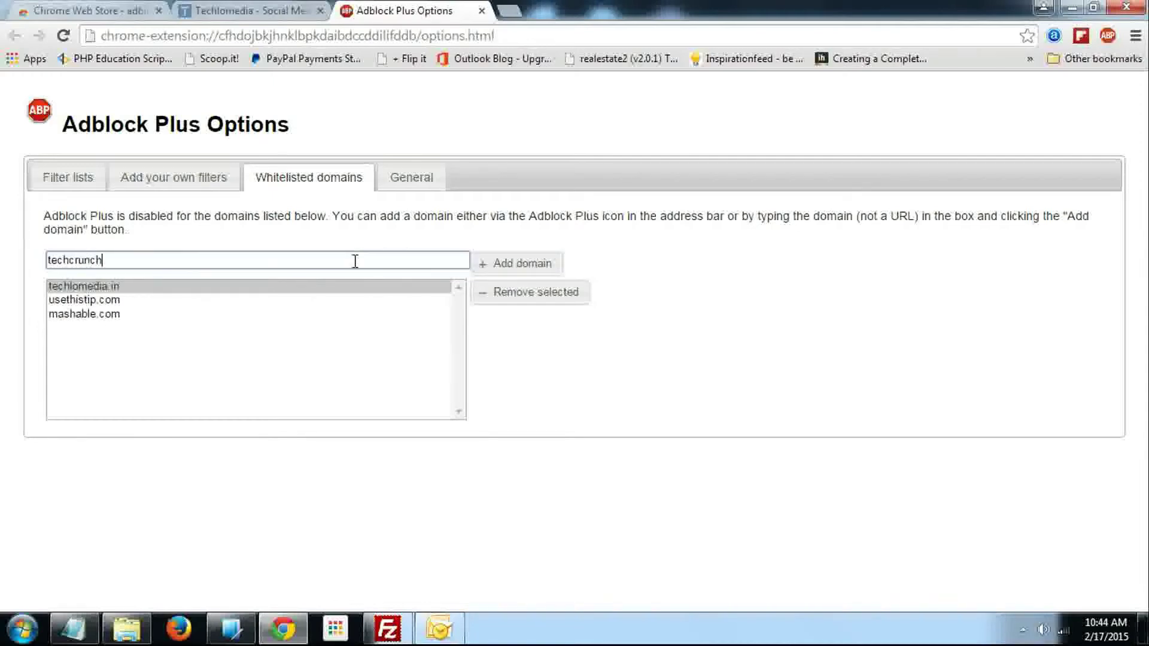
type(".com")
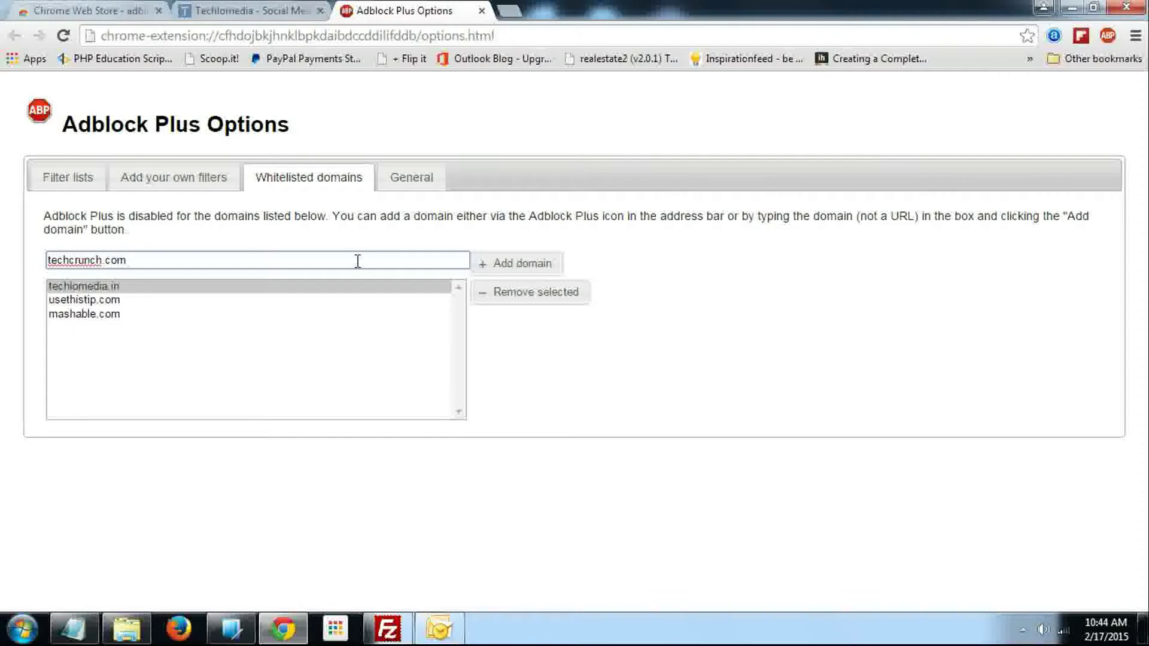
left_click(549, 270)
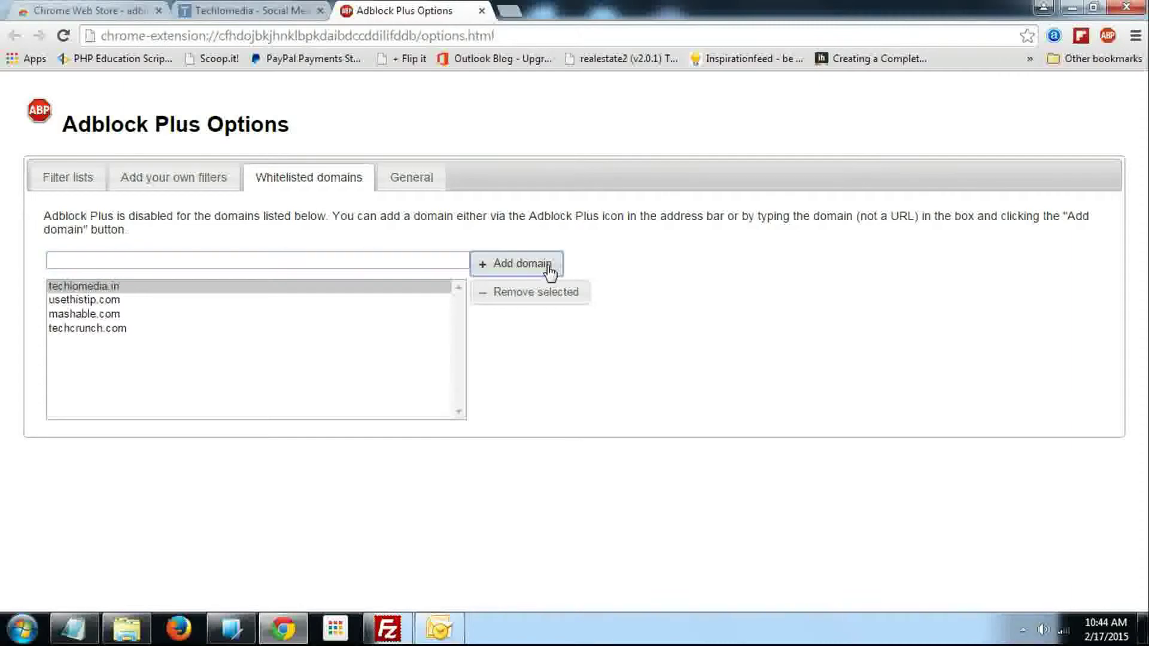
Step: Select the usethistip.com, mashable.com and techcrunch.com entries to check the whitelist
left_click(96, 301)
left_click(95, 314)
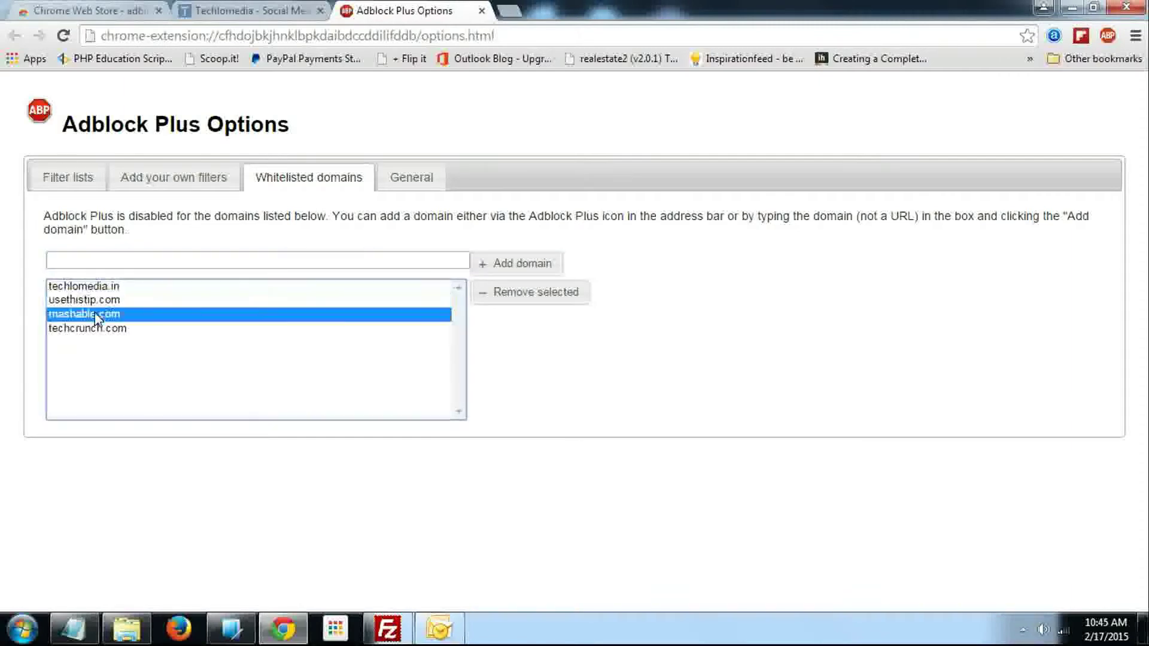
left_click(99, 329)
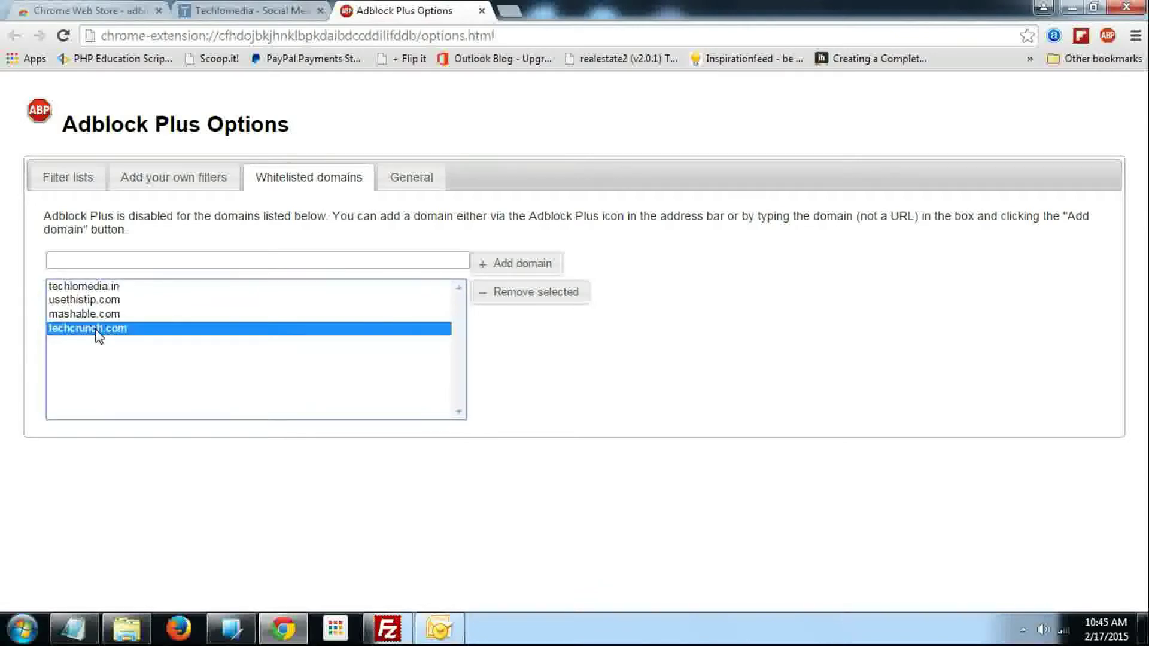